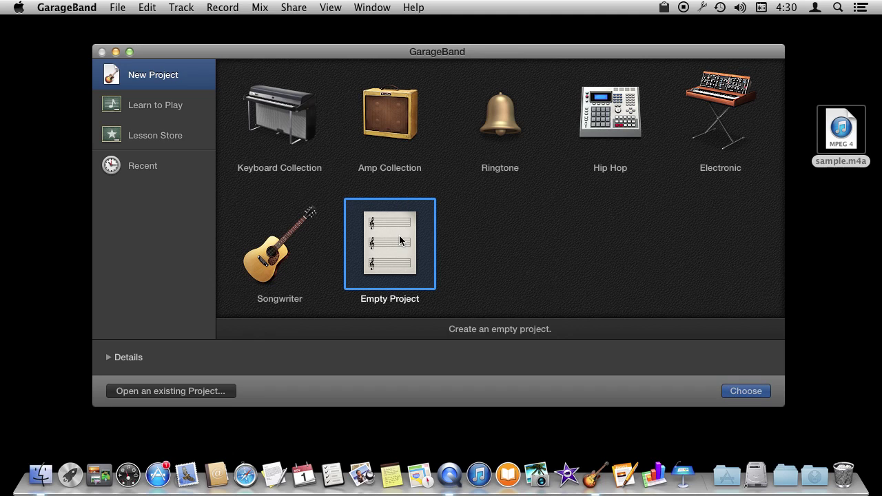
Start a new GarageBand project from the Empty Project template
click(743, 395)
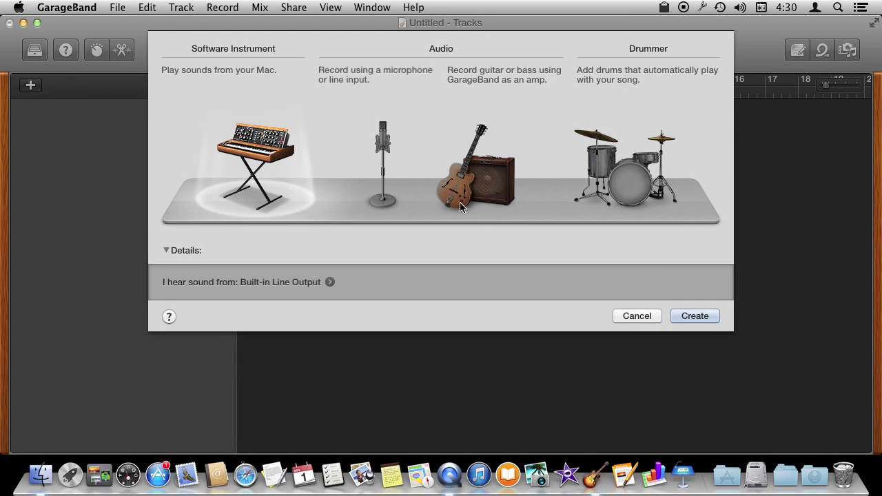
Create a microphone Audio track named Audio 1 and dismiss the About GarageBand window
click(379, 149)
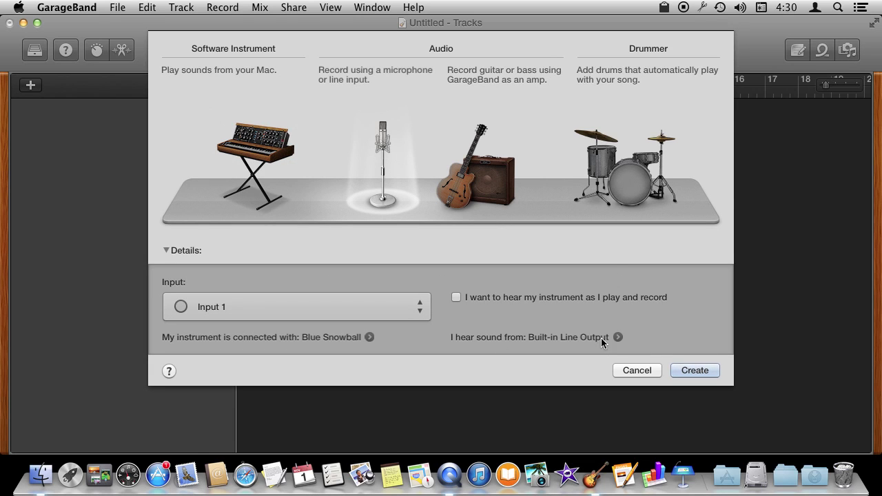
click(694, 370)
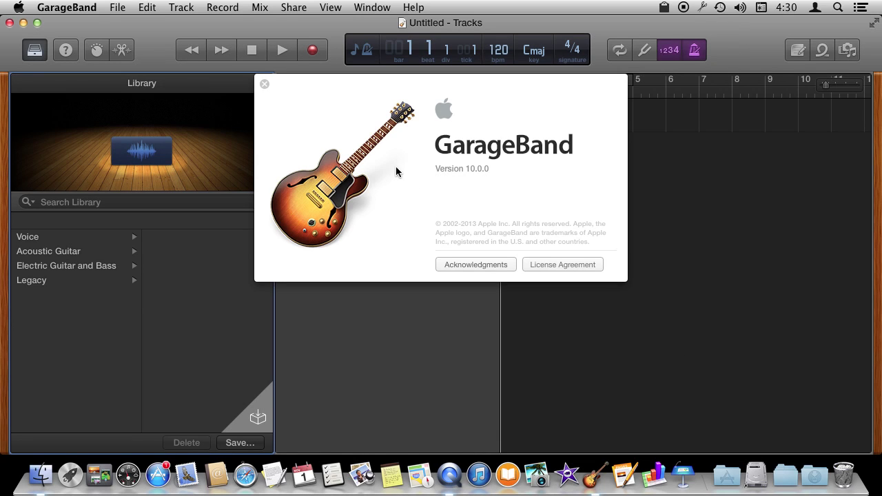
click(264, 84)
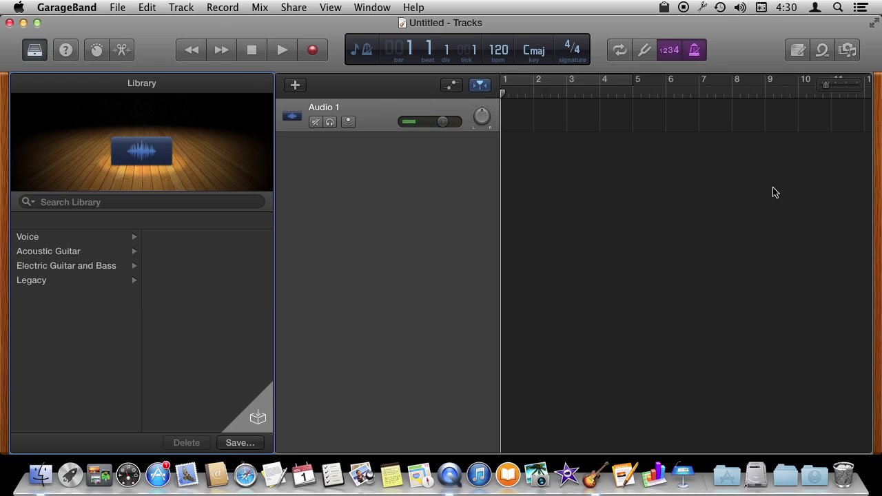
Import sample.m4a from the desktop as a new track and delete the empty Audio 1 track
drag(879, 452, 770, 452)
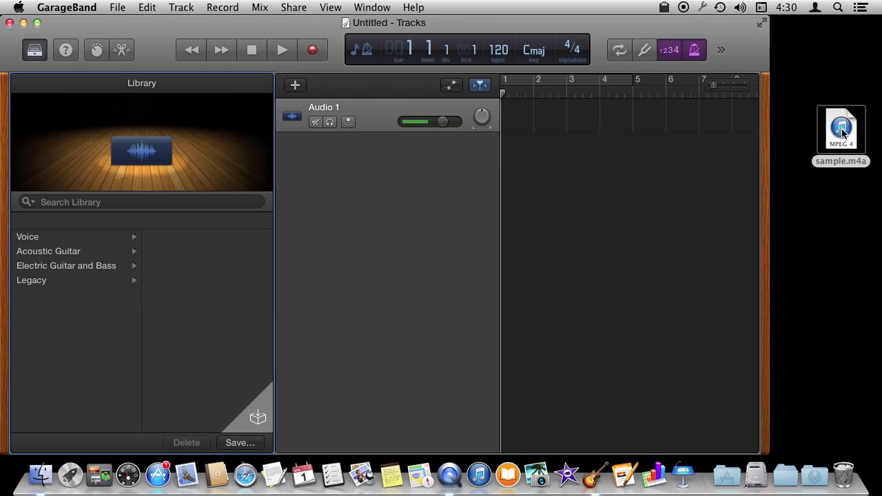
drag(829, 132, 575, 177)
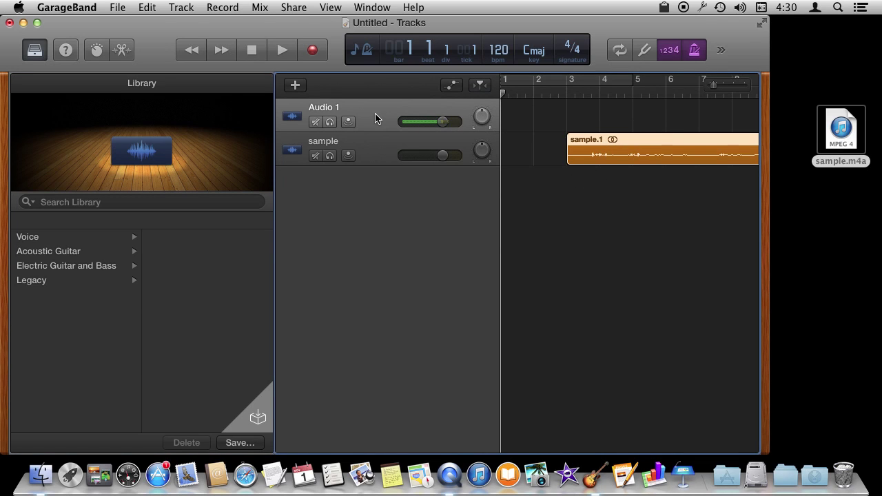
click(379, 151)
click(374, 118)
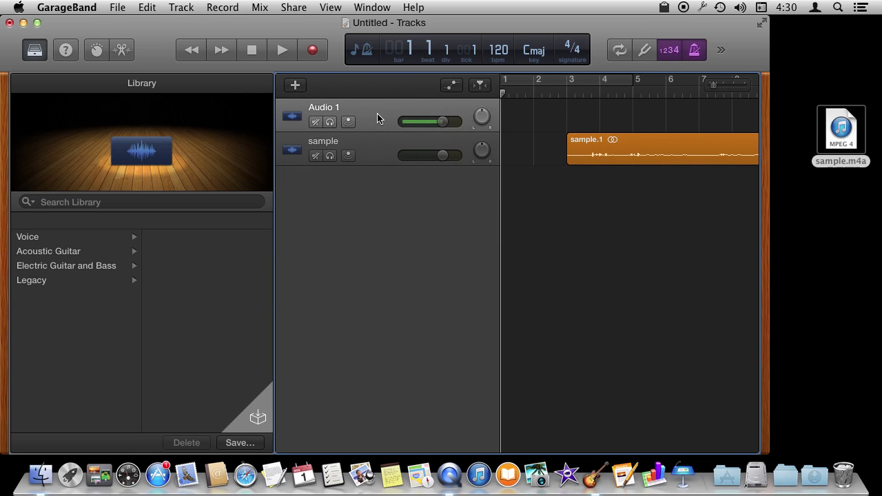
key(super+BackSpace)
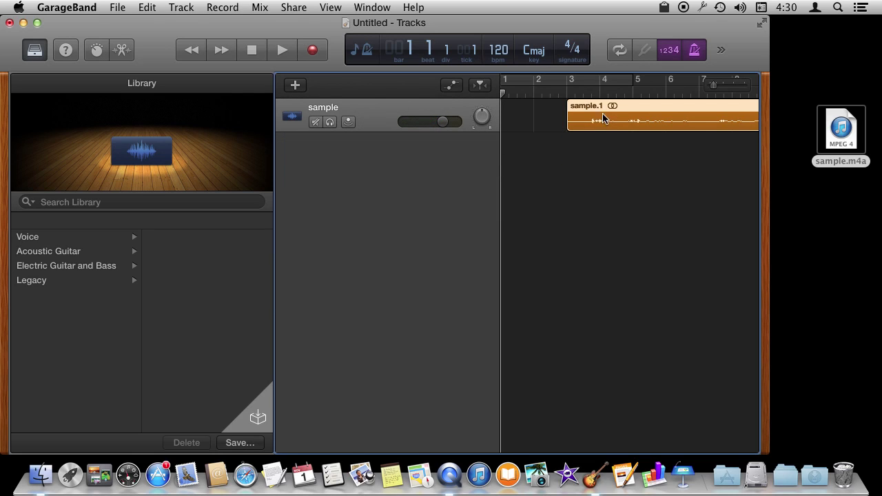
Move the sample.1 region to start at bar 1 and widen the window
click(640, 104)
drag(685, 108, 613, 109)
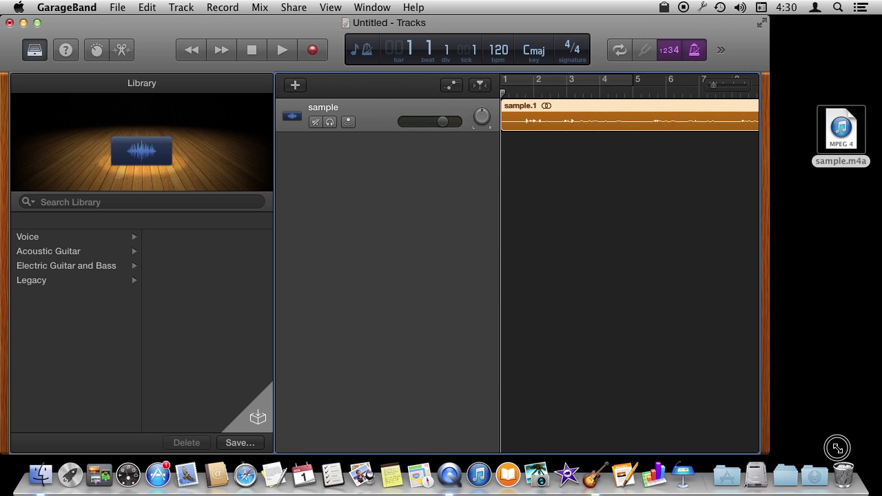
drag(765, 449, 872, 452)
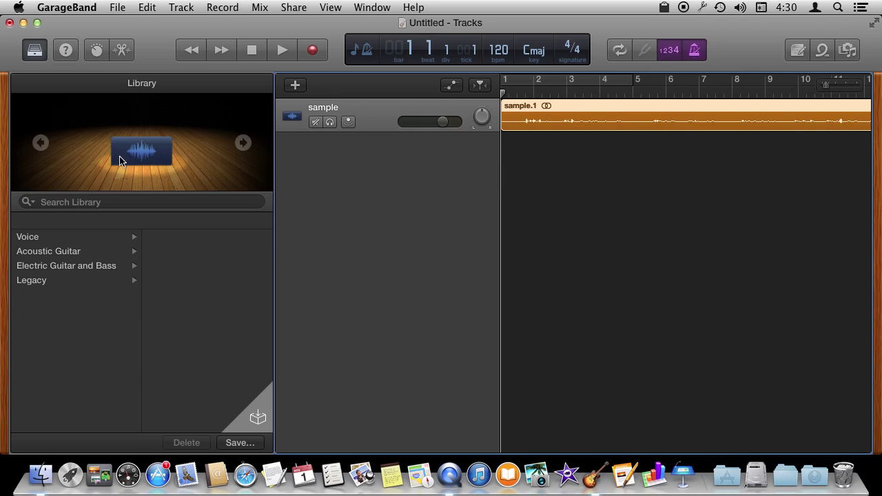
Hide the Library, save the project as 'Project', and put the playhead at bar 12, beat 4
click(35, 51)
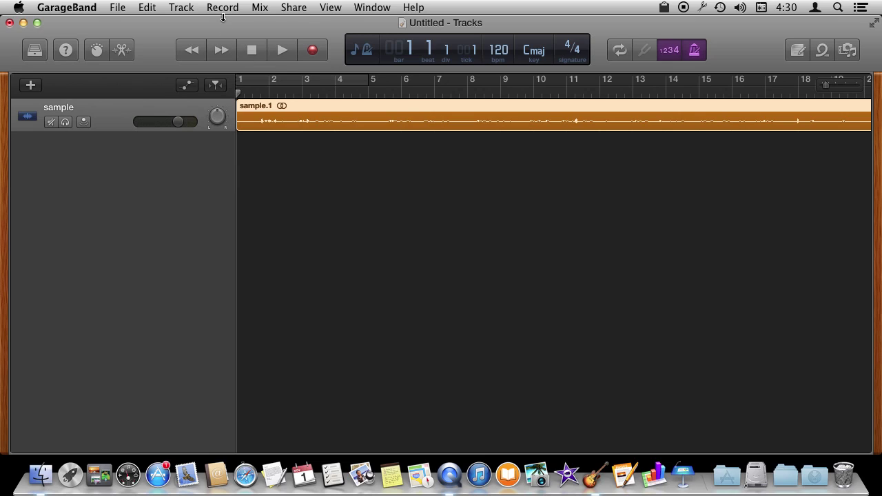
click(125, 8)
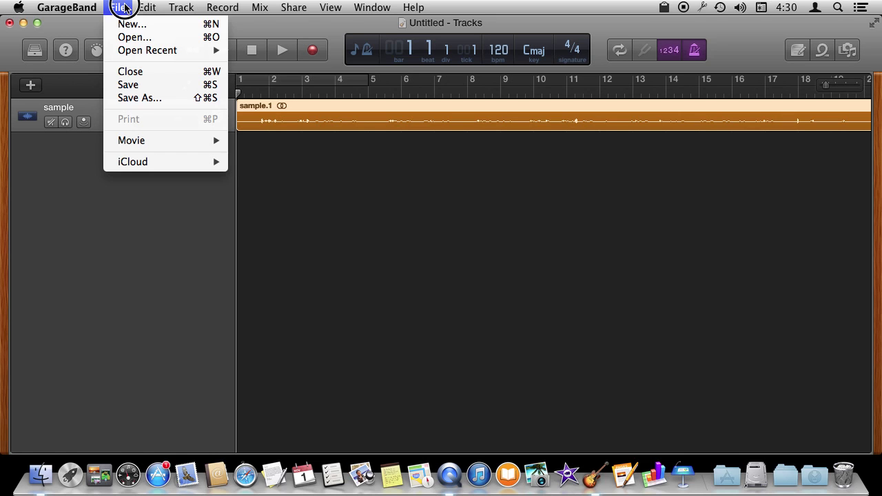
click(147, 85)
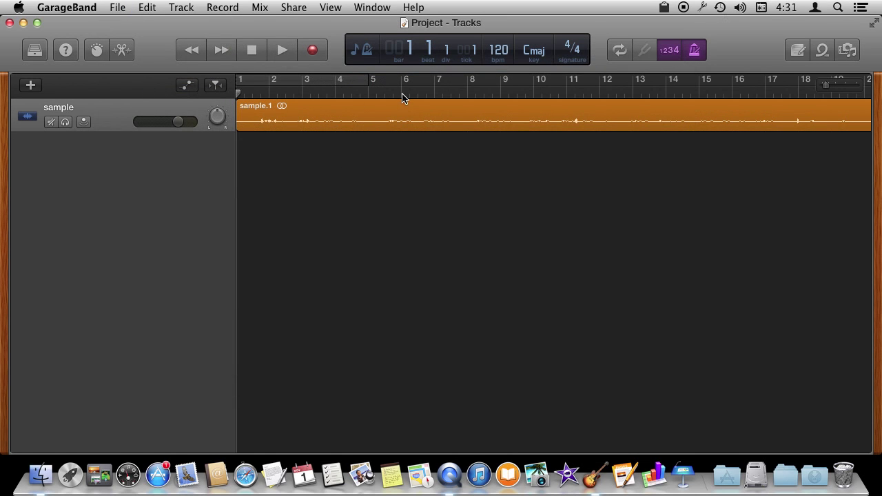
drag(402, 94, 625, 103)
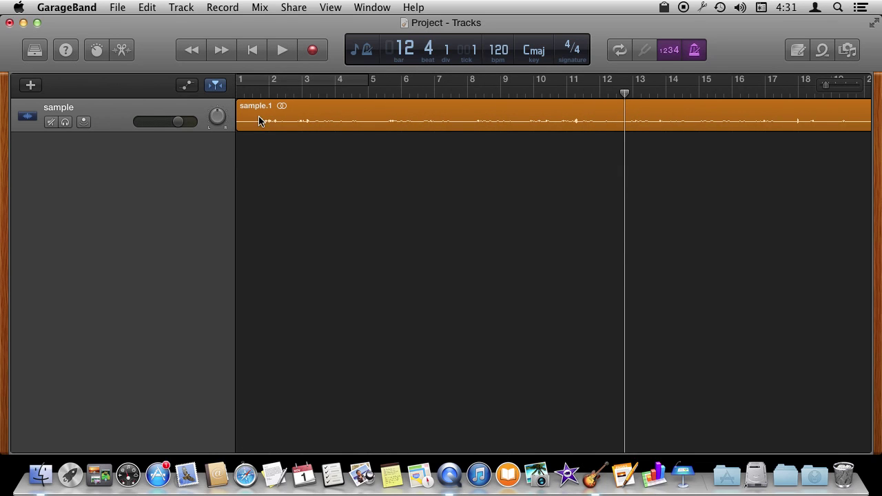
Split the sample.1 region at the playhead into sample.2 and sample.3
click(148, 7)
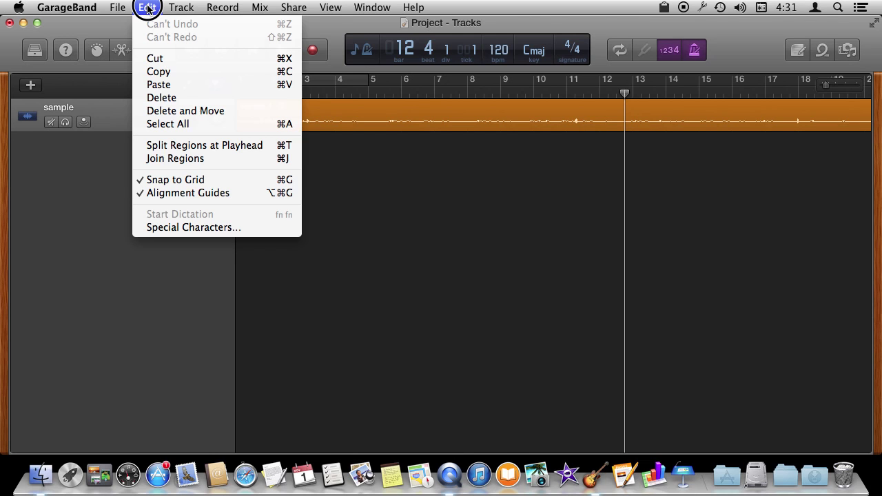
click(176, 146)
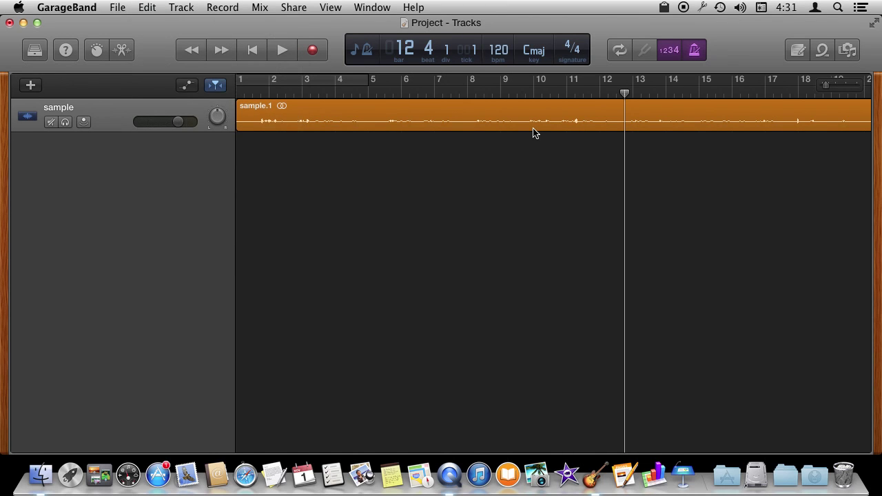
click(625, 113)
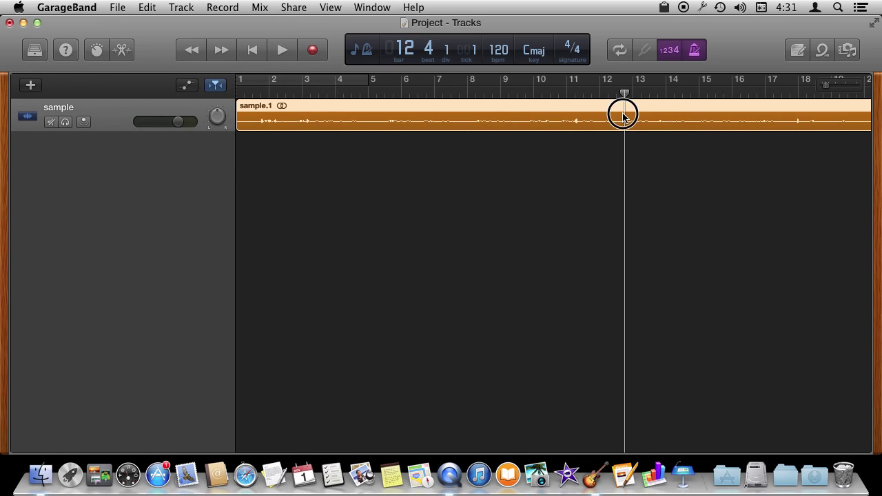
click(147, 7)
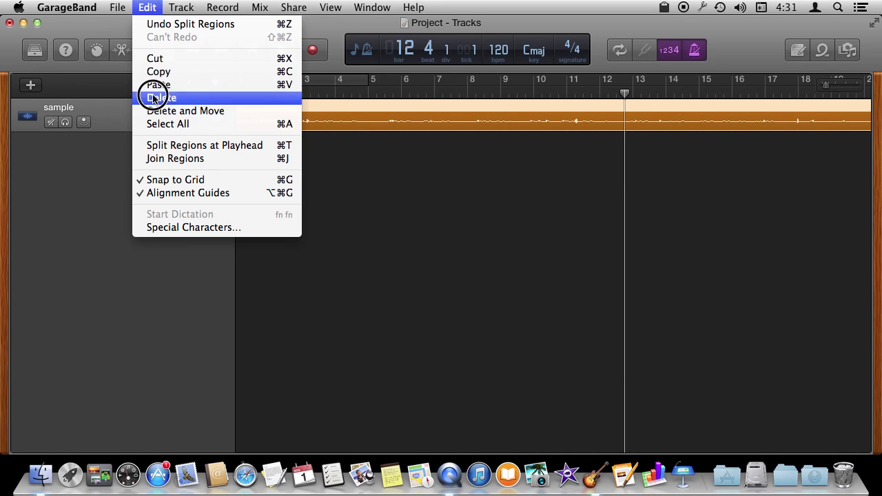
click(158, 145)
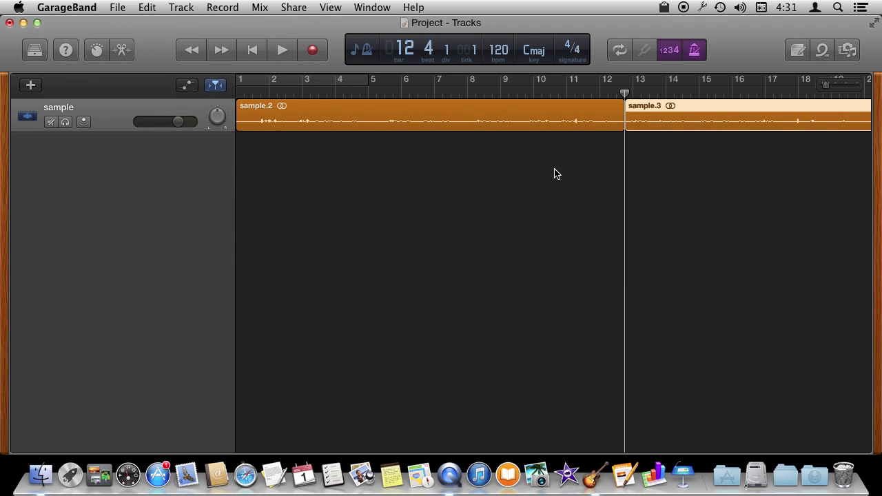
Delete sample.2, drag sample.3 to bar 1, then undo the move
click(607, 160)
click(595, 122)
click(680, 116)
click(580, 117)
click(673, 118)
click(579, 114)
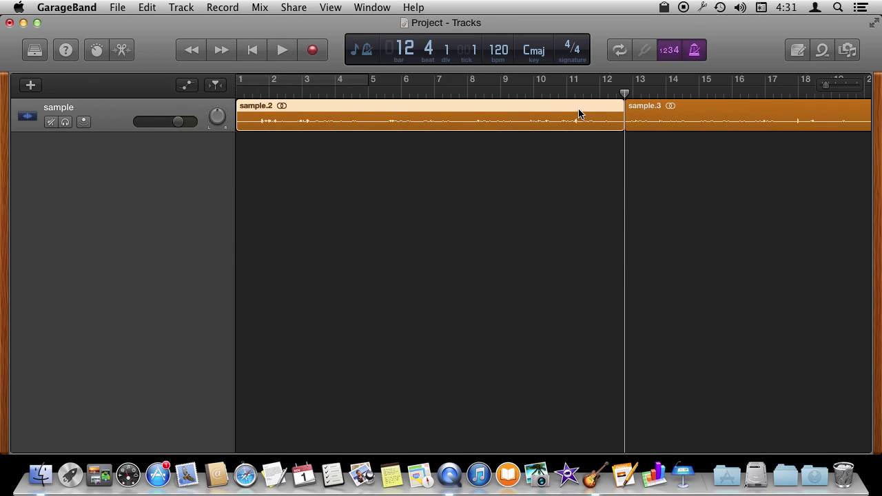
key(Delete)
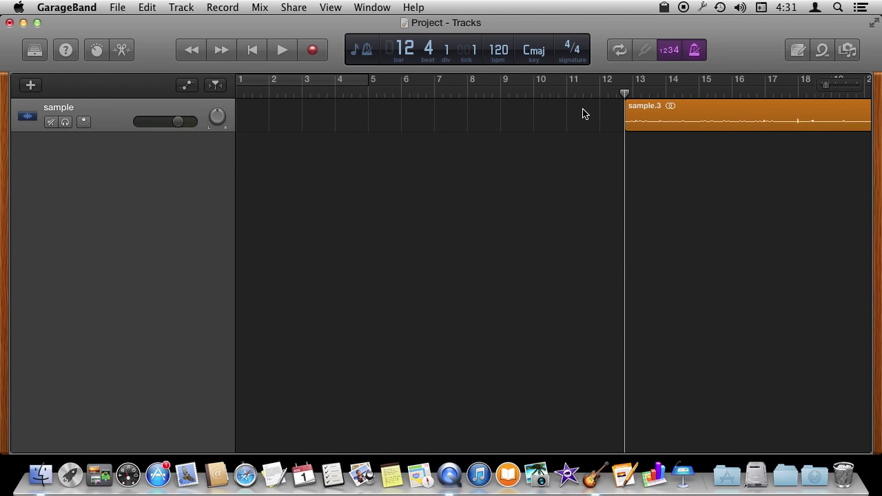
drag(680, 112, 284, 116)
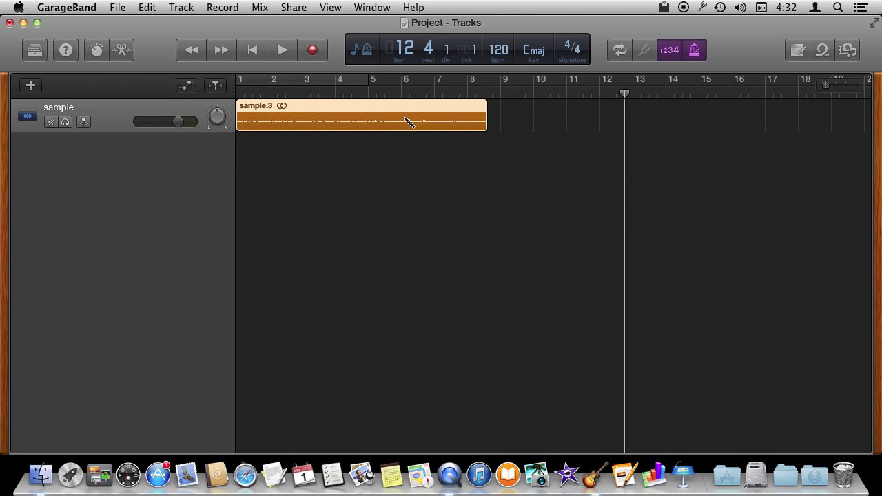
key(super+z)
key(super+z)
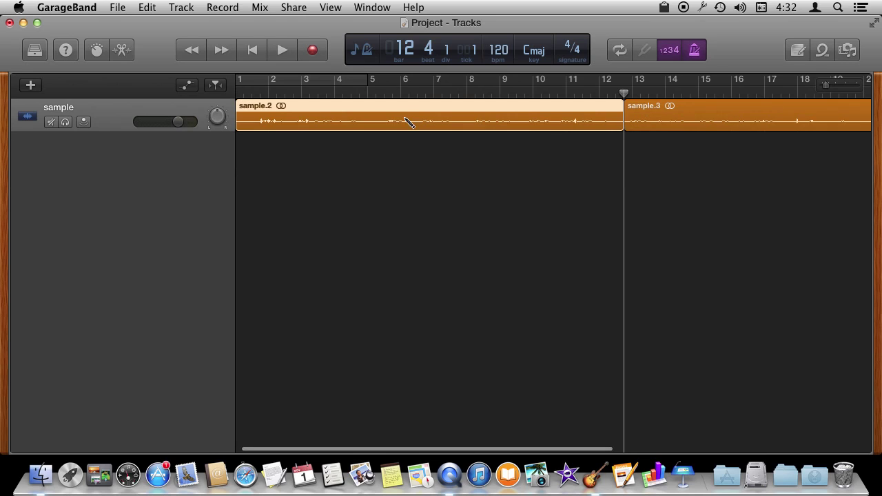
Undo the split so one whole sample.1 region starts at bar 1, and reopen the Library
key(super+z)
click(433, 165)
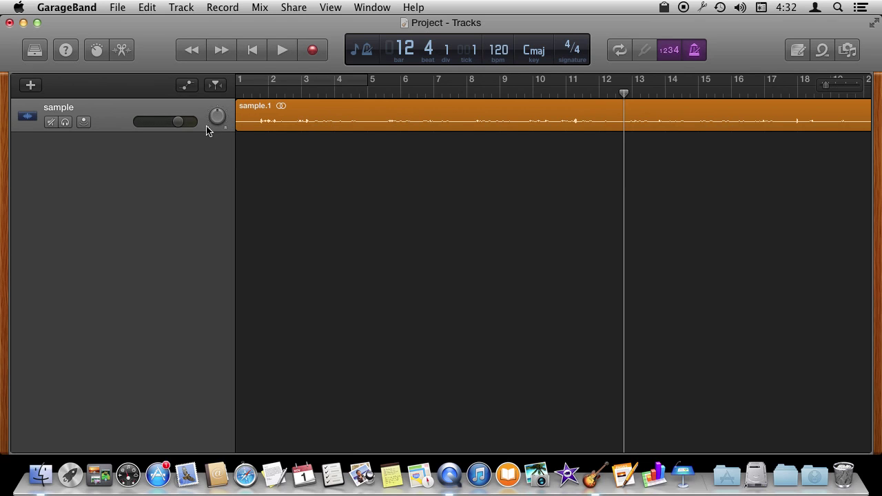
click(34, 51)
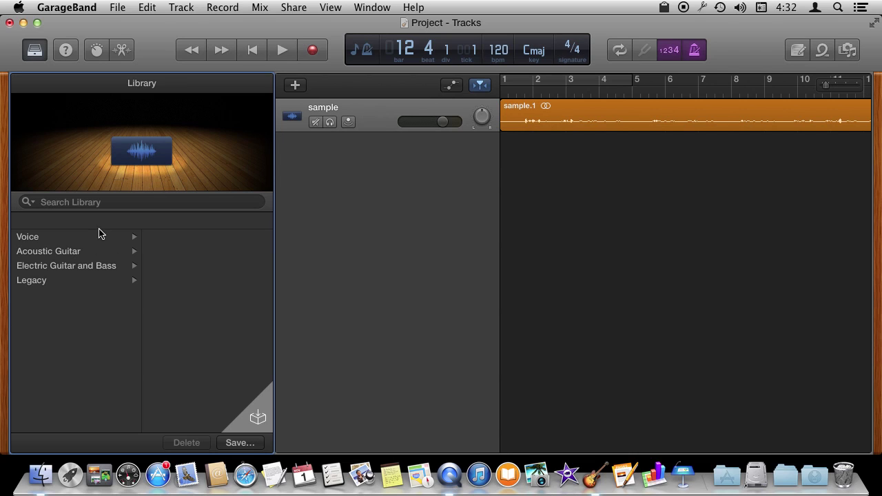
Apply the Voice > Bright Vocal preset to the sample track and review its Smart Controls and EQ
click(27, 239)
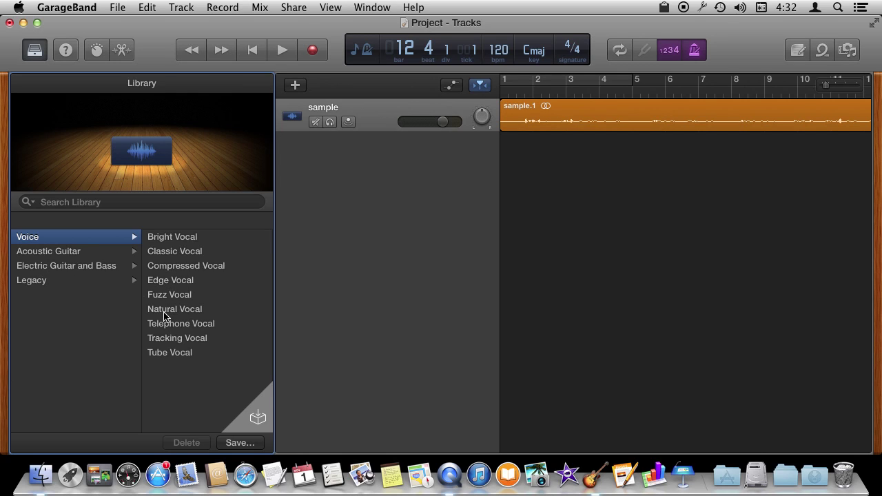
click(167, 241)
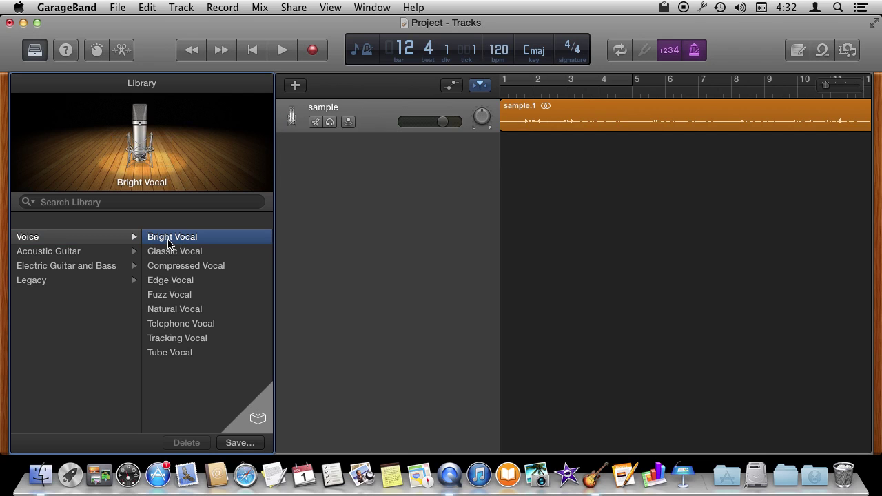
click(97, 50)
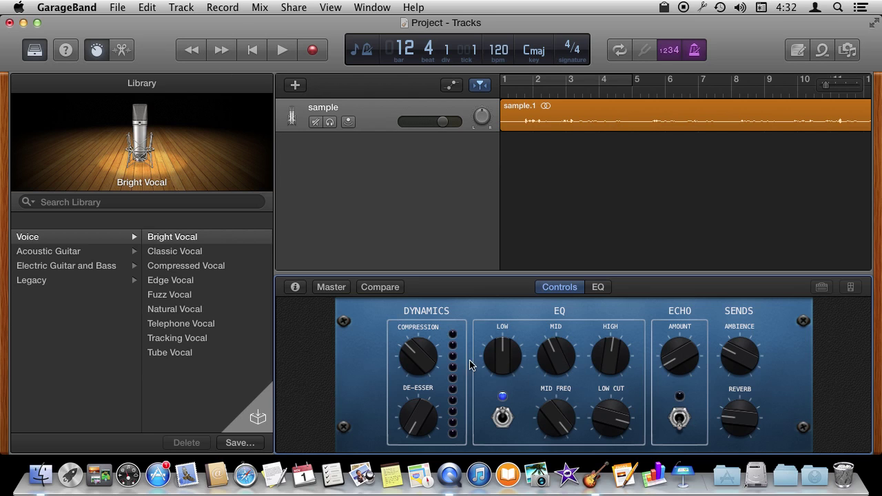
click(599, 288)
click(564, 290)
click(96, 51)
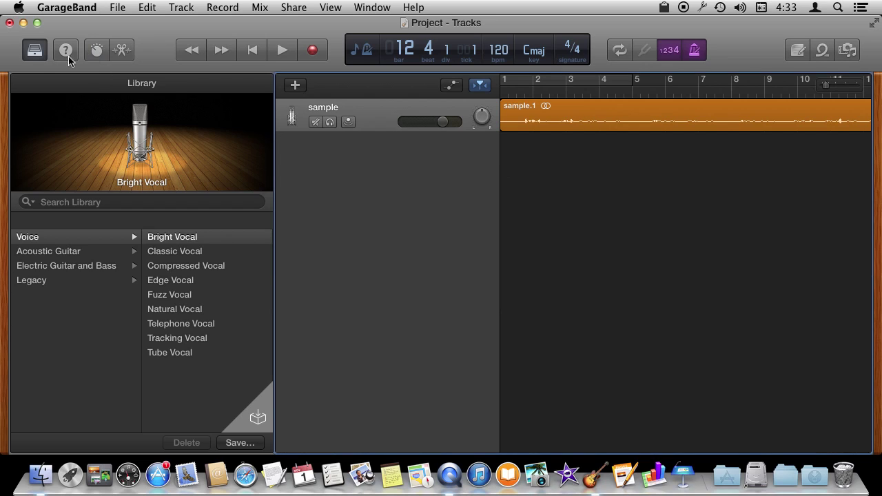
Hide the Library and browse the Apple Loops by Moods in column view
click(32, 57)
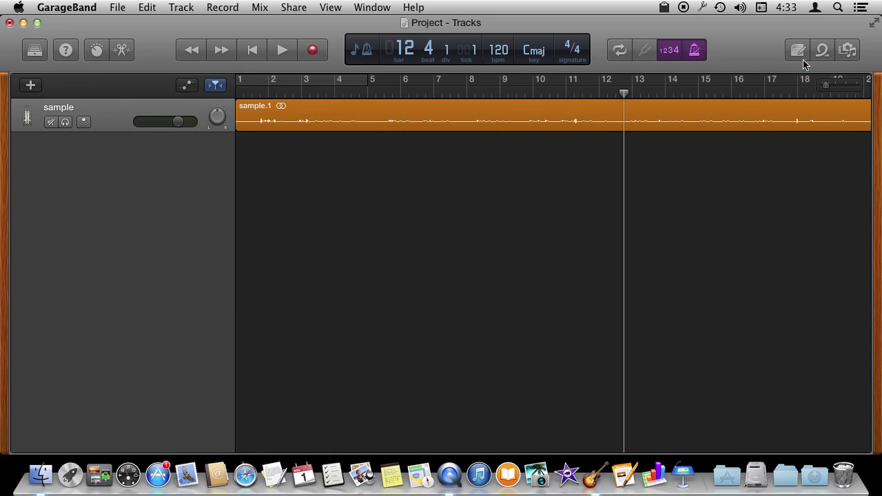
click(823, 51)
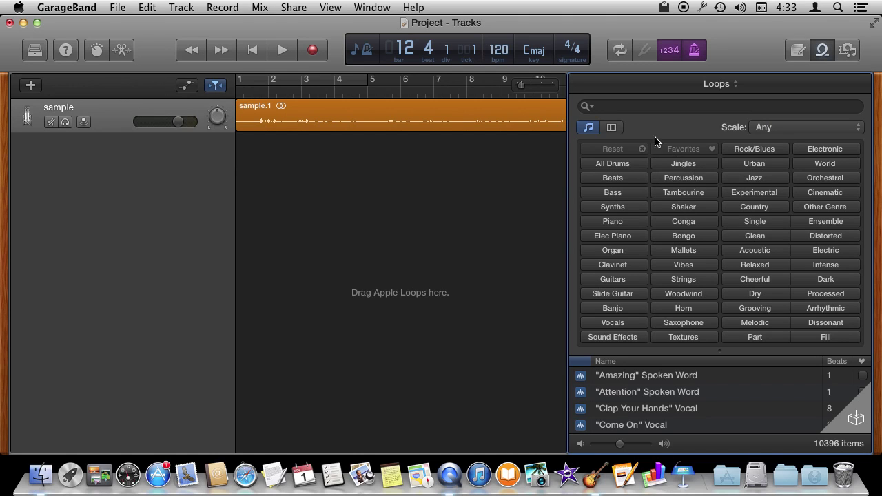
click(618, 127)
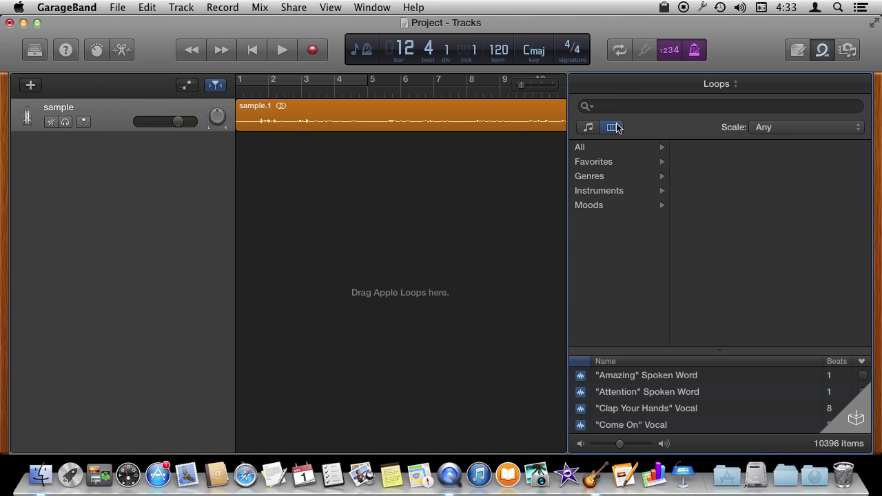
click(602, 206)
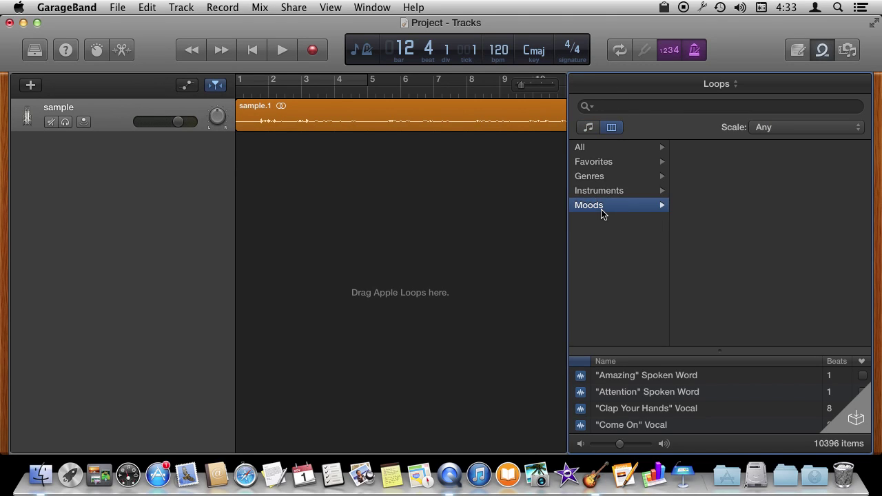
Scroll through the mood loops, then close the Loops browser
scroll(644, 393, down, 10)
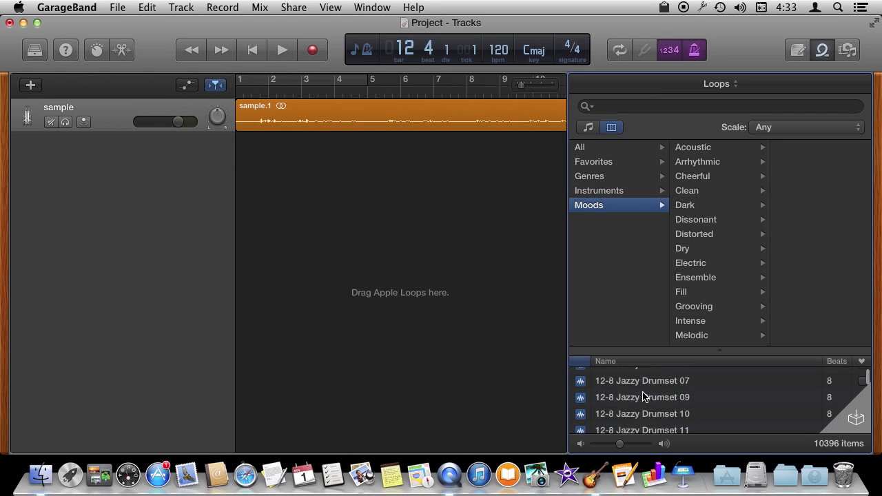
scroll(644, 396, up, 10)
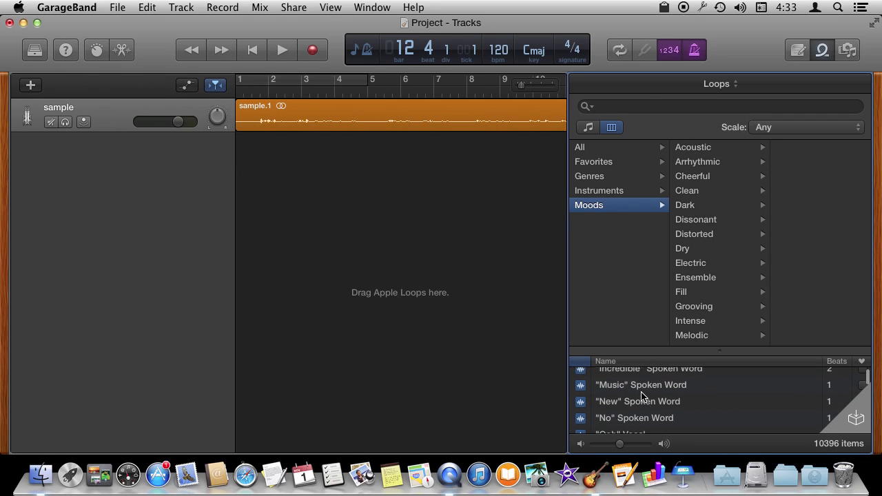
scroll(638, 395, up, 3)
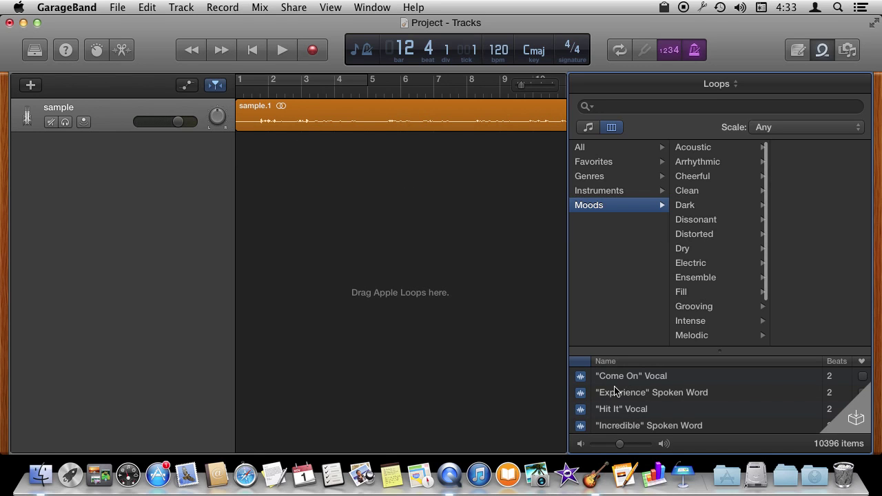
scroll(629, 407, up, 3)
scroll(629, 408, down, 20)
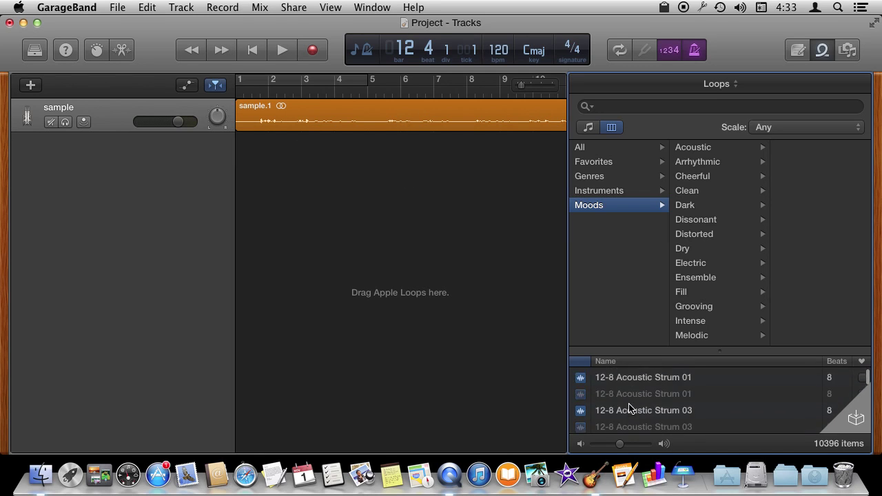
scroll(628, 407, down, 10)
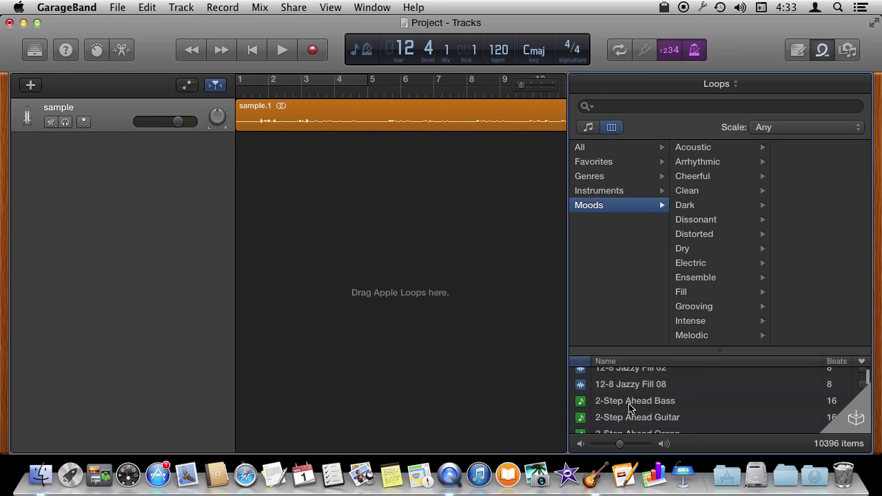
scroll(629, 407, down, 5)
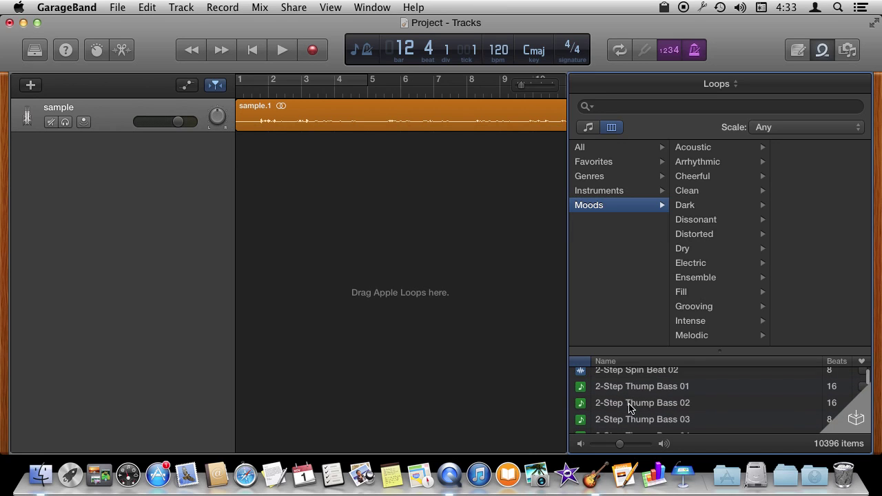
click(823, 50)
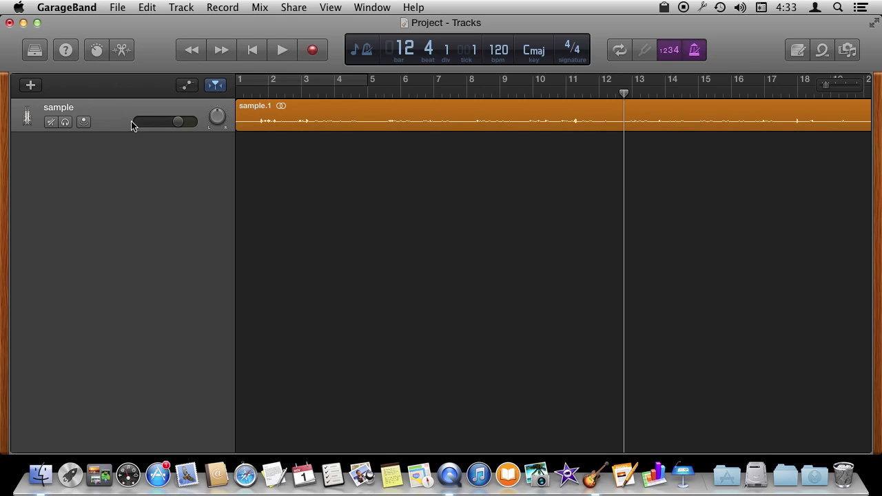
click(278, 8)
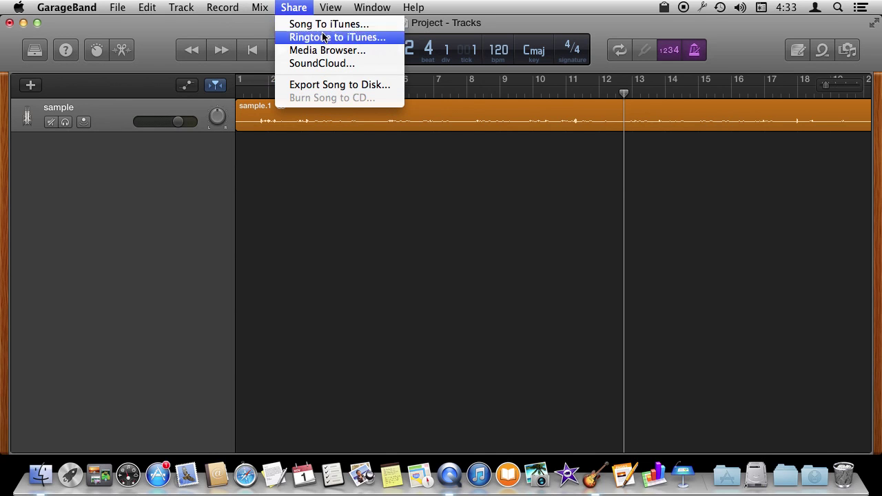
click(327, 86)
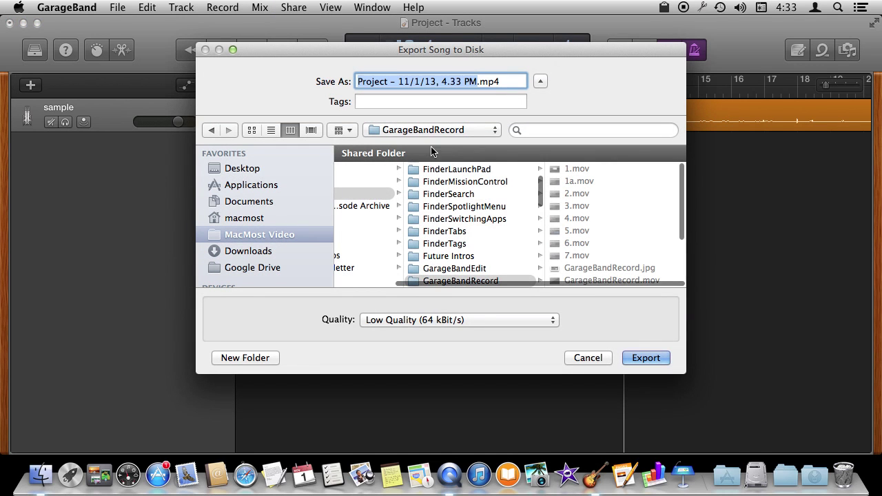
click(513, 322)
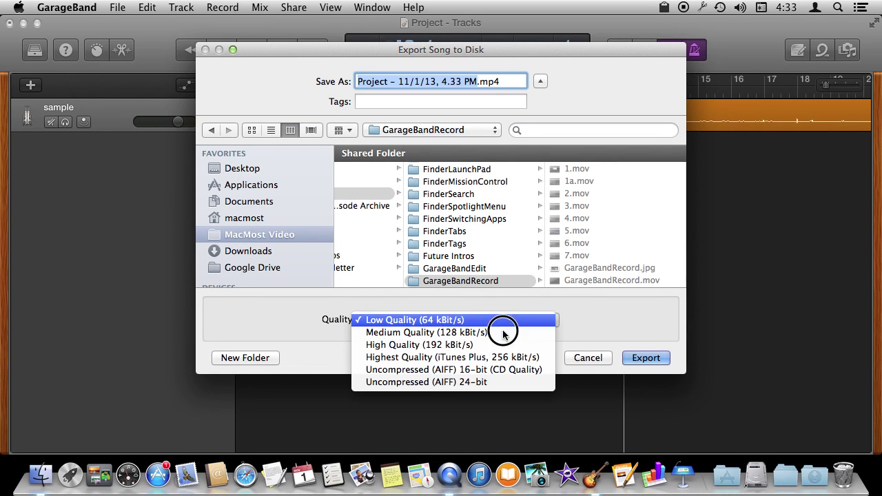
click(597, 347)
click(589, 358)
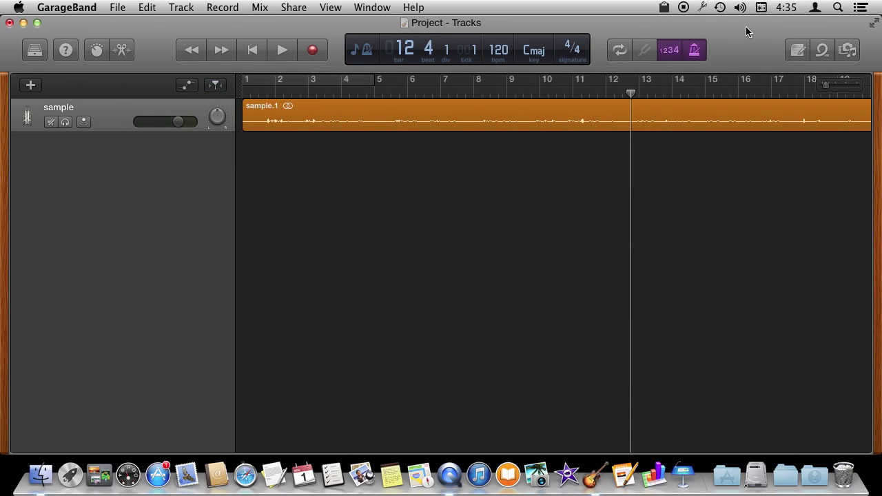
click(848, 50)
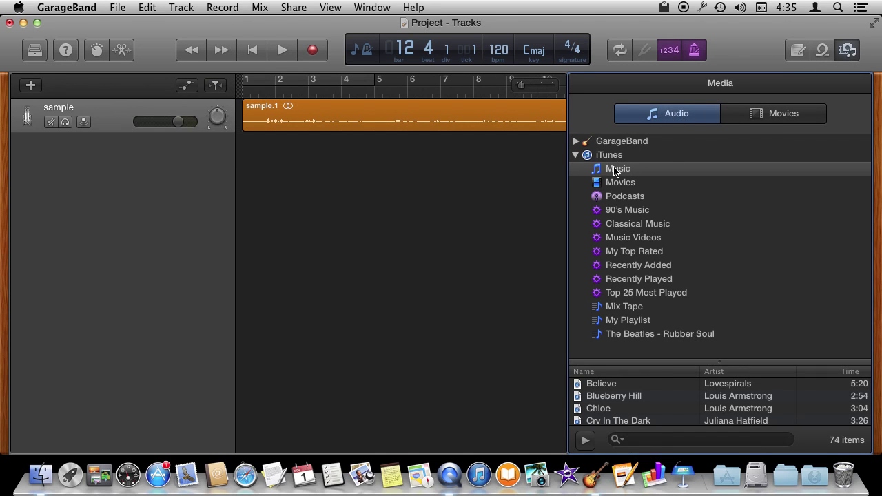
Drag the iTunes song Believe onto a new track, 11 Believe, below the sample track
scroll(597, 402, down, 3)
scroll(586, 396, up, 3)
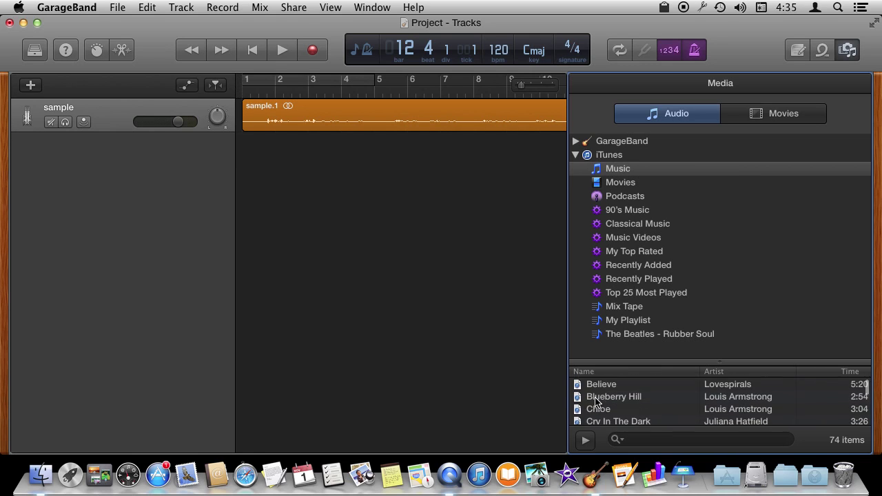
click(577, 384)
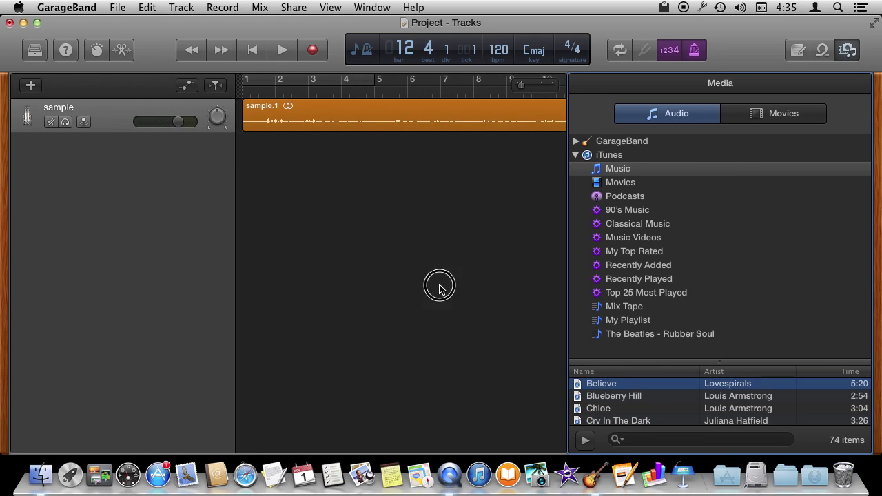
drag(578, 386, 270, 167)
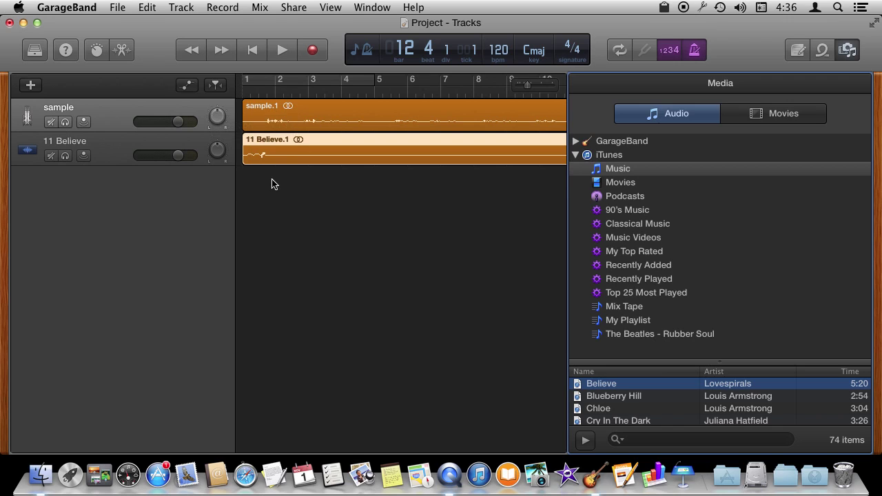
scroll(353, 154, right, 2)
scroll(353, 154, left, 3)
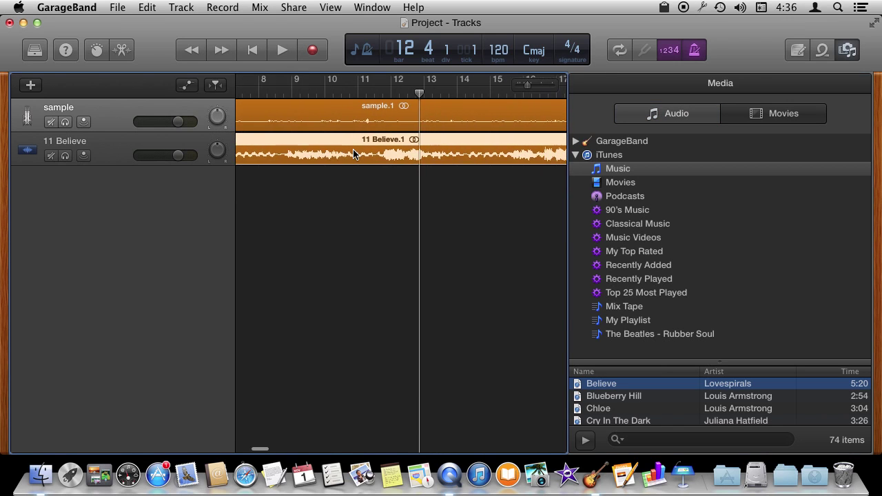